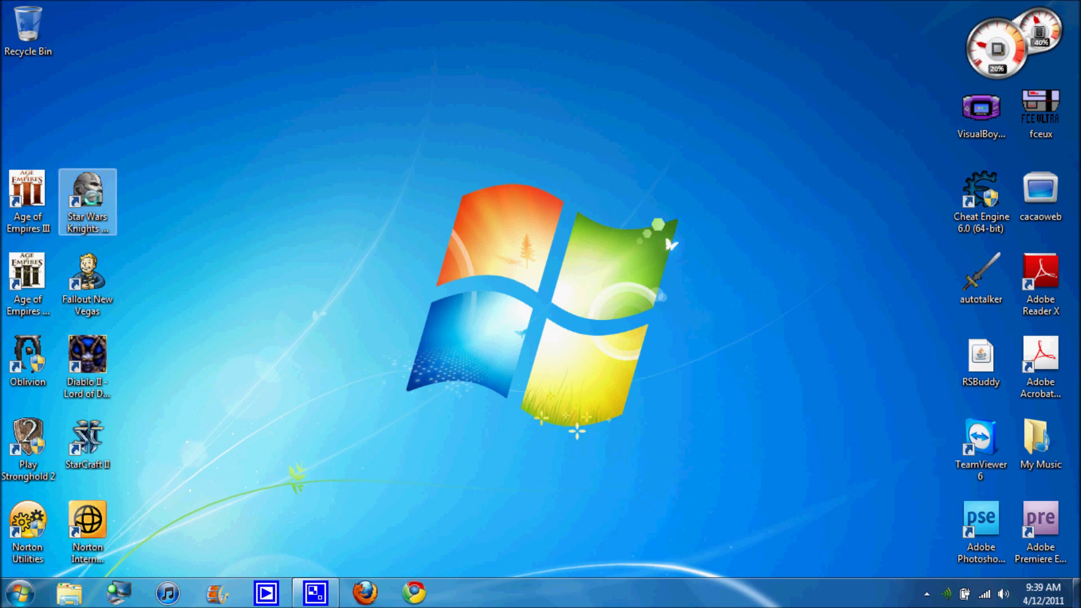
# Set the KOTOR shortcut to Windows XP (Service Pack 2) compatibility mode, run as administrator
pyautogui.rightClick(93, 186)
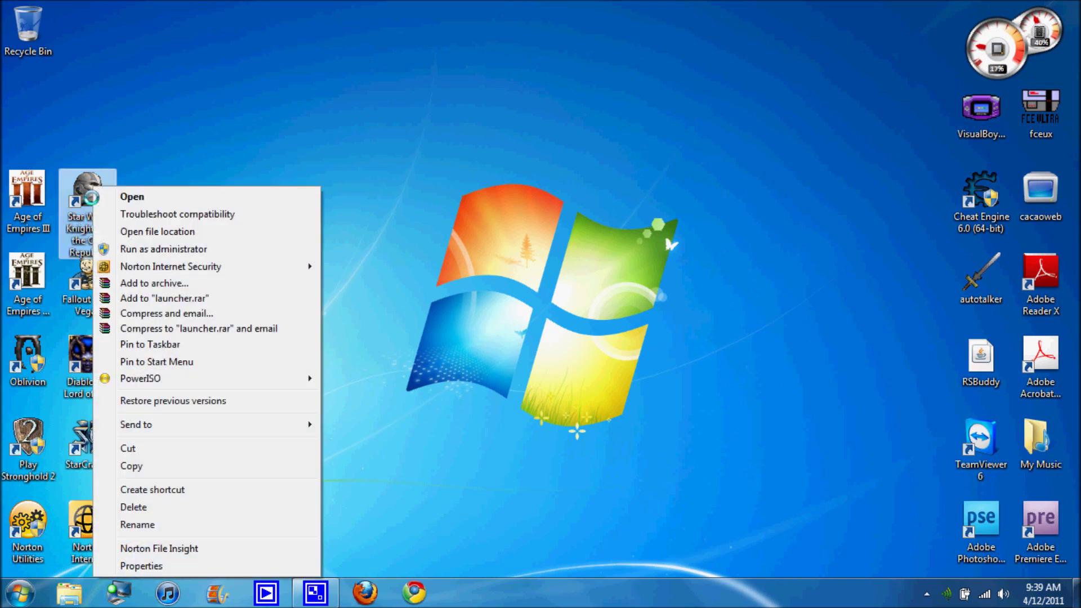
pyautogui.click(141, 566)
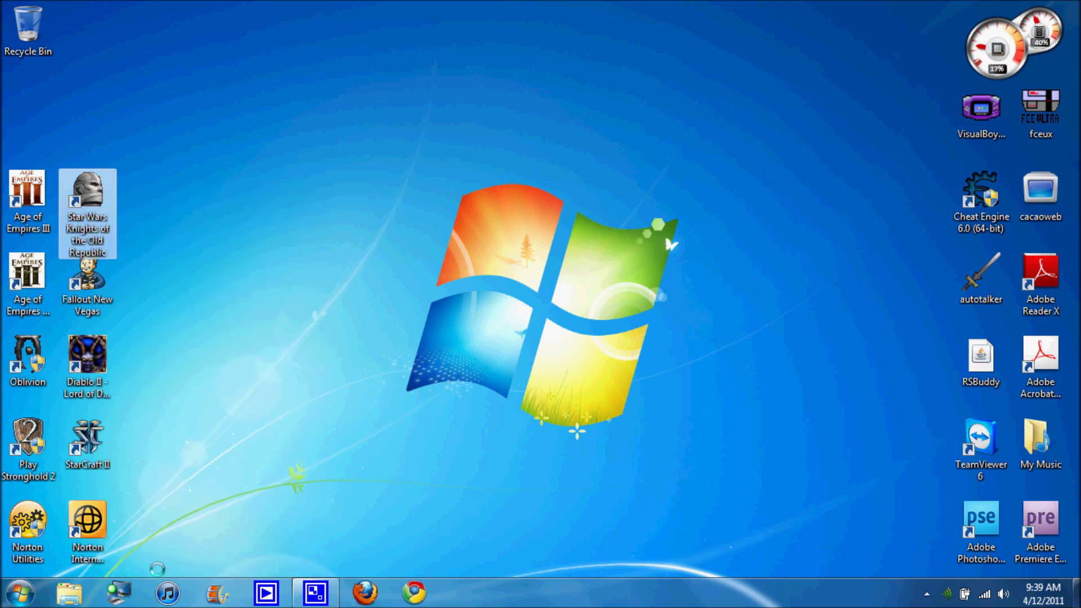
pyautogui.click(342, 205)
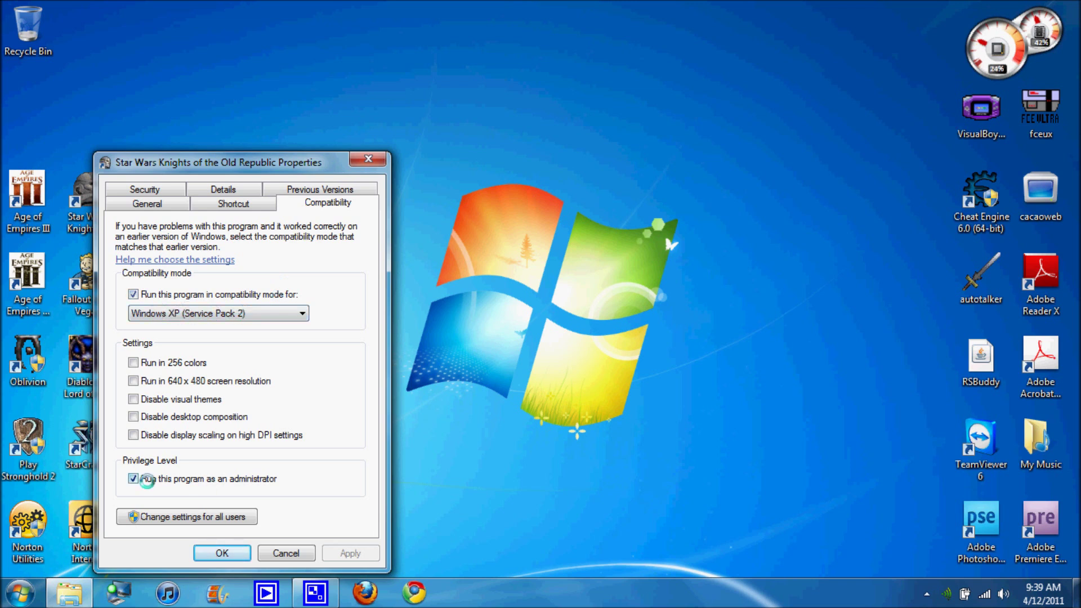
pyautogui.click(221, 553)
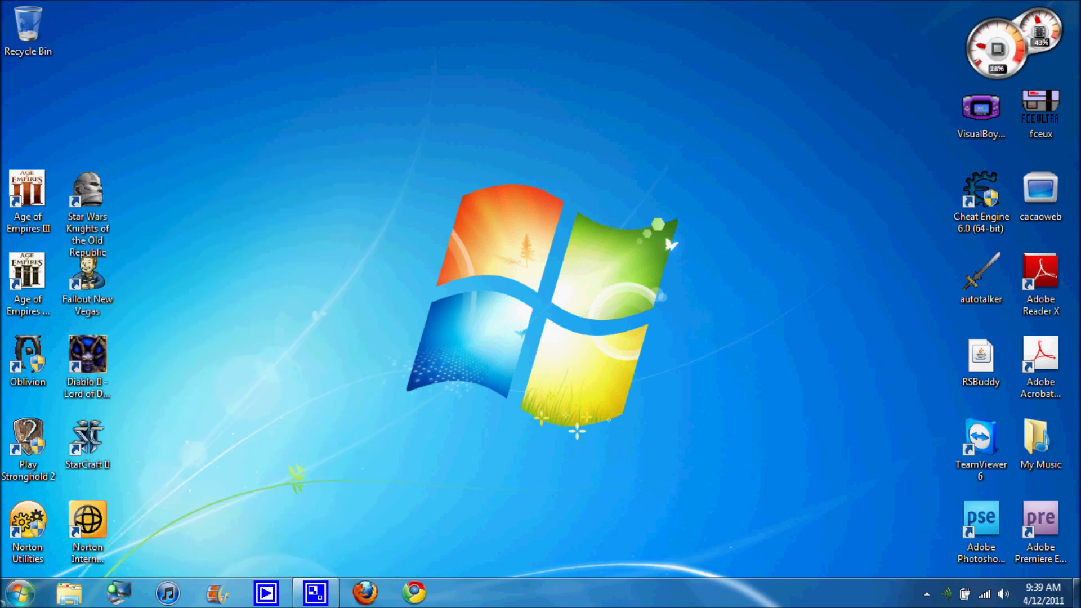
pyautogui.click(20, 592)
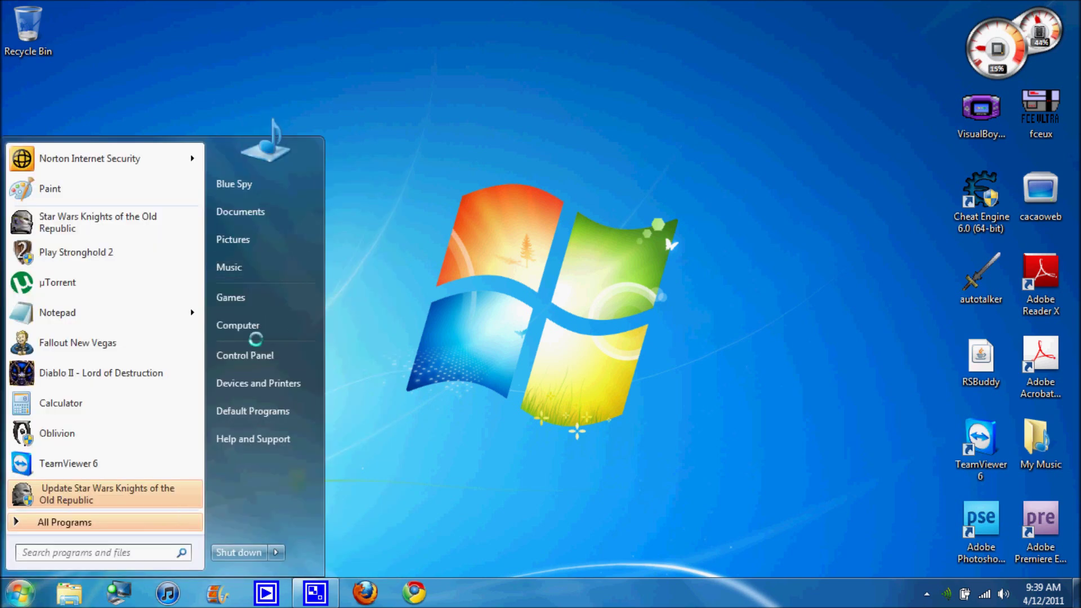
pyautogui.click(425, 273)
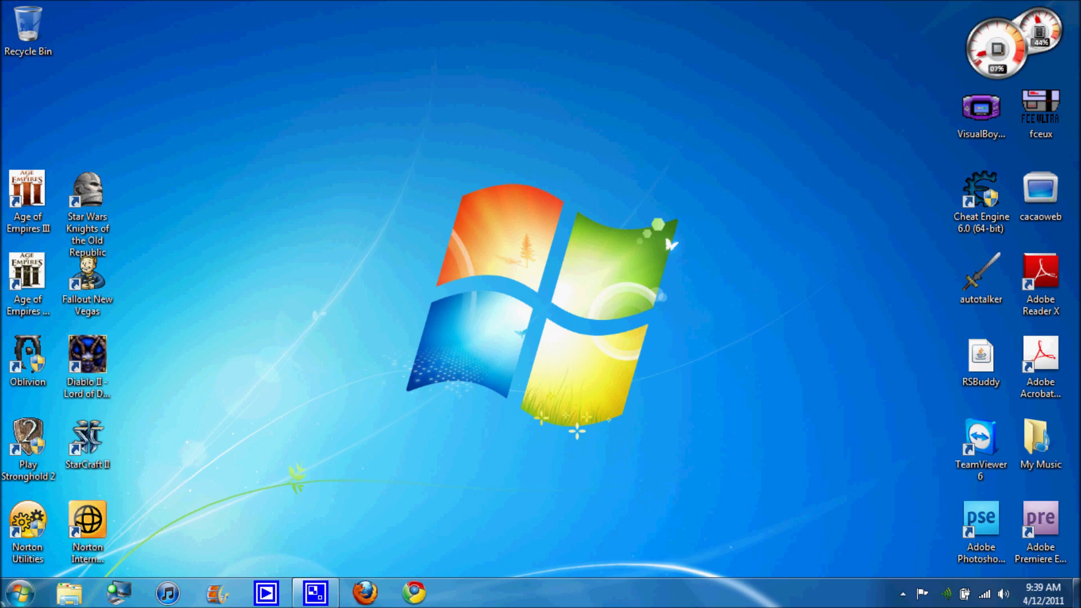
pyautogui.click(20, 592)
pyautogui.click(246, 326)
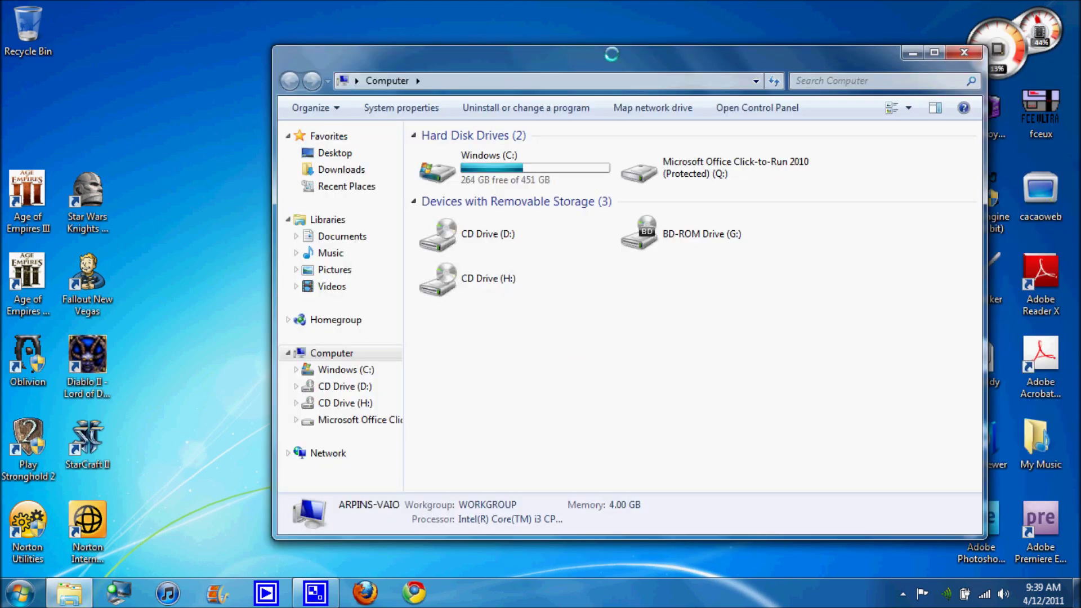
pyautogui.moveTo(612, 54); pyautogui.dragTo(571, 44)
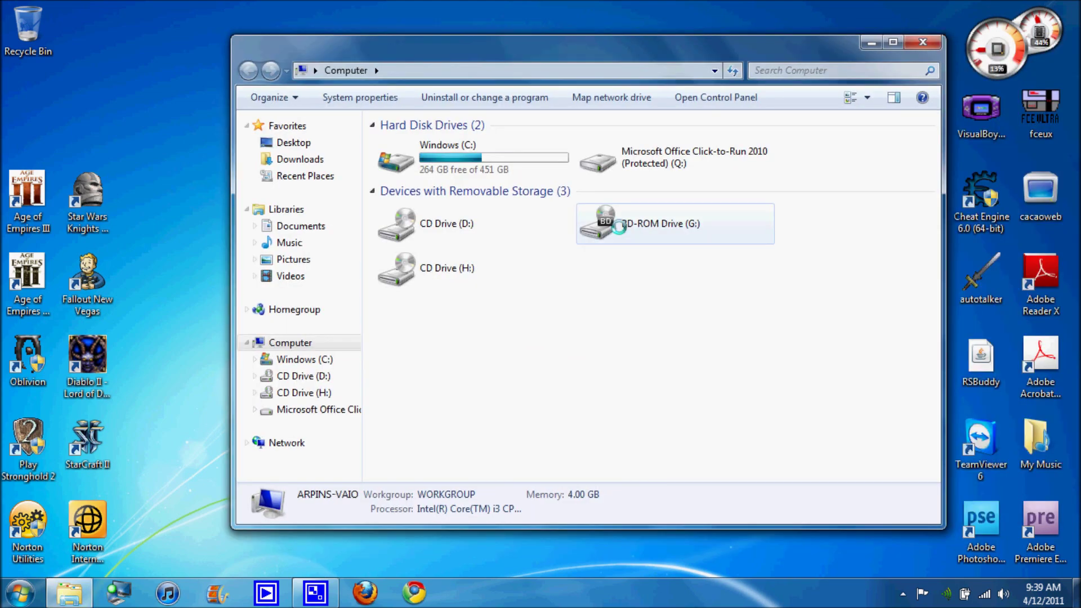
pyautogui.click(619, 227)
pyautogui.click(658, 256)
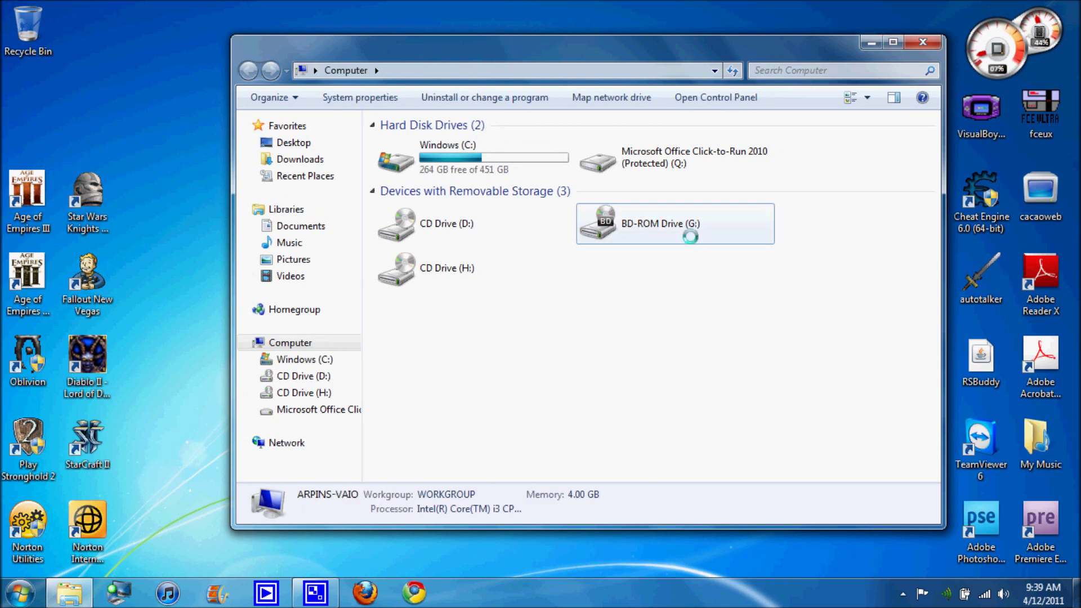
pyautogui.click(644, 219)
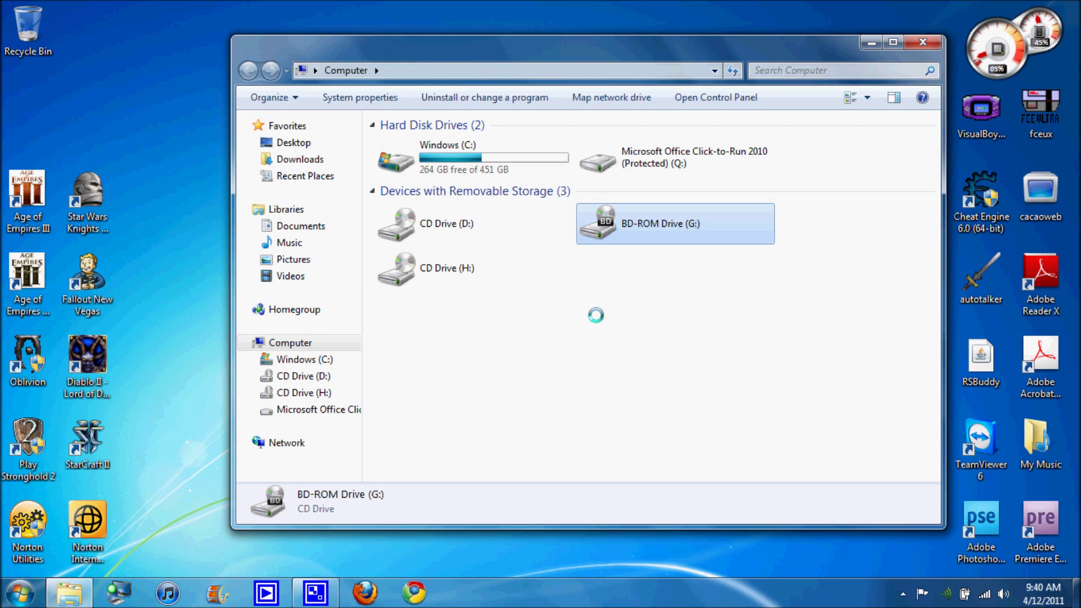
pyautogui.click(596, 314)
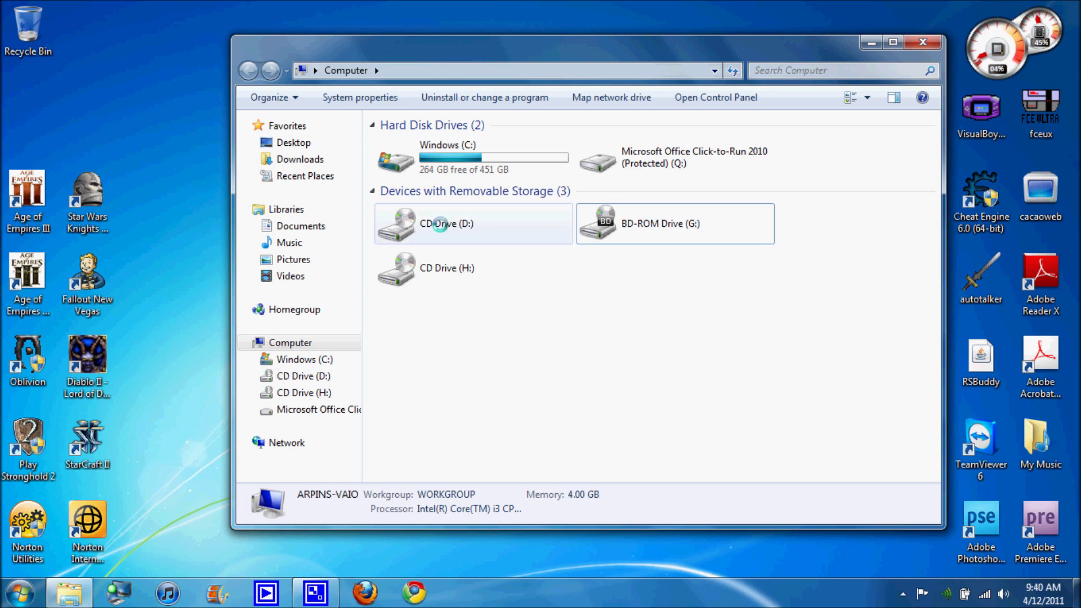
pyautogui.hotkey('alt', 'F4')
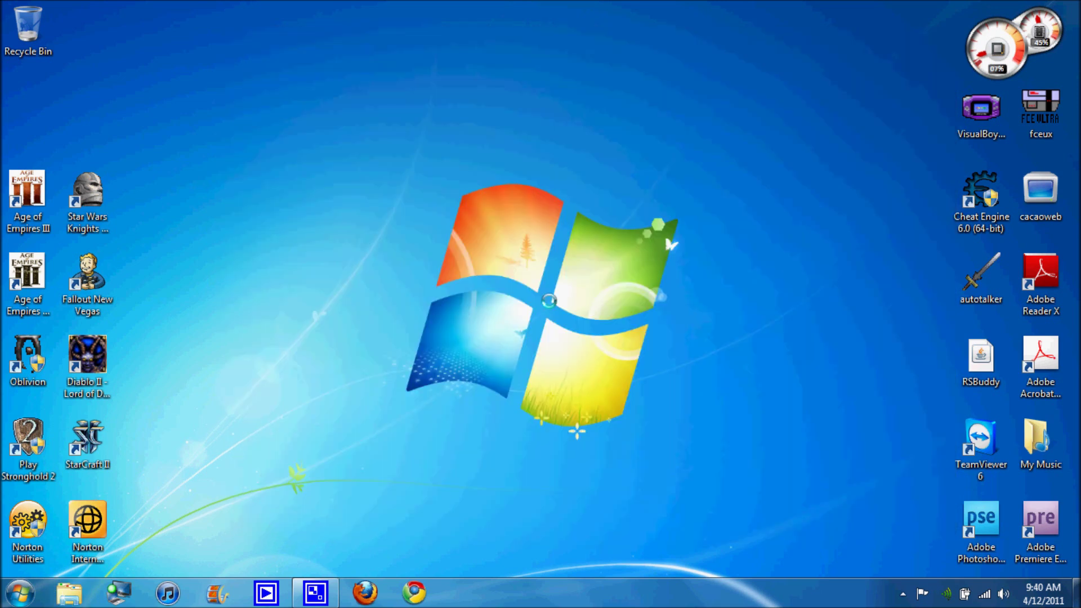
# Open the shortcut's file location, C:\Program Files\LucasArts\SWKotOR, and scroll to the bottom of its files
pyautogui.rightClick(89, 184)
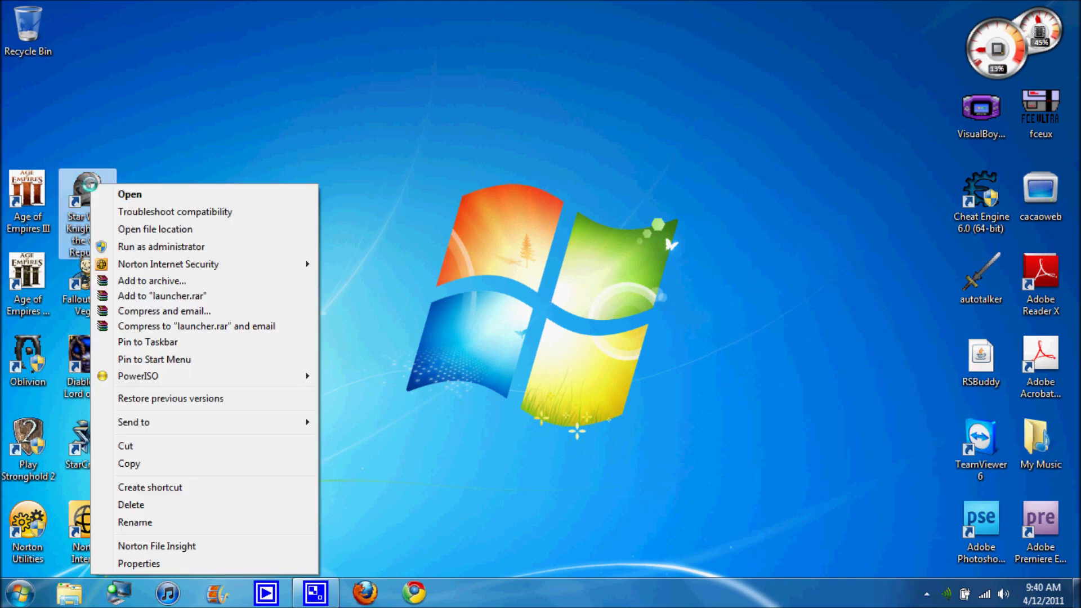
pyautogui.click(161, 229)
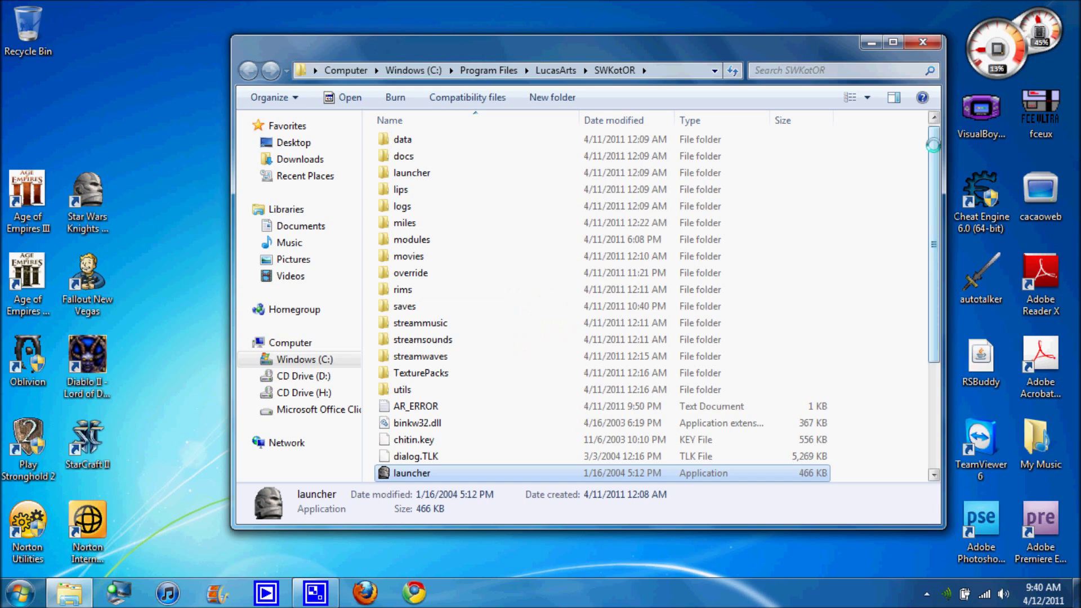
pyautogui.moveTo(933, 146); pyautogui.dragTo(915, 252)
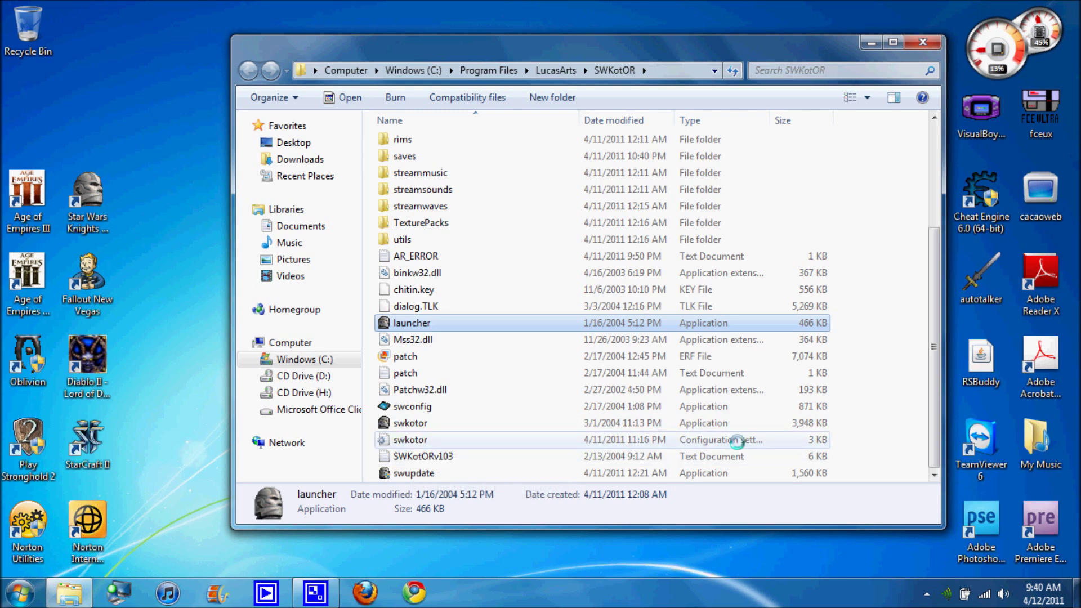
# Open swkotor.ini in Notepad and delete the 0 after FullScreen= in the graphics options
pyautogui.doubleClick(409, 440)
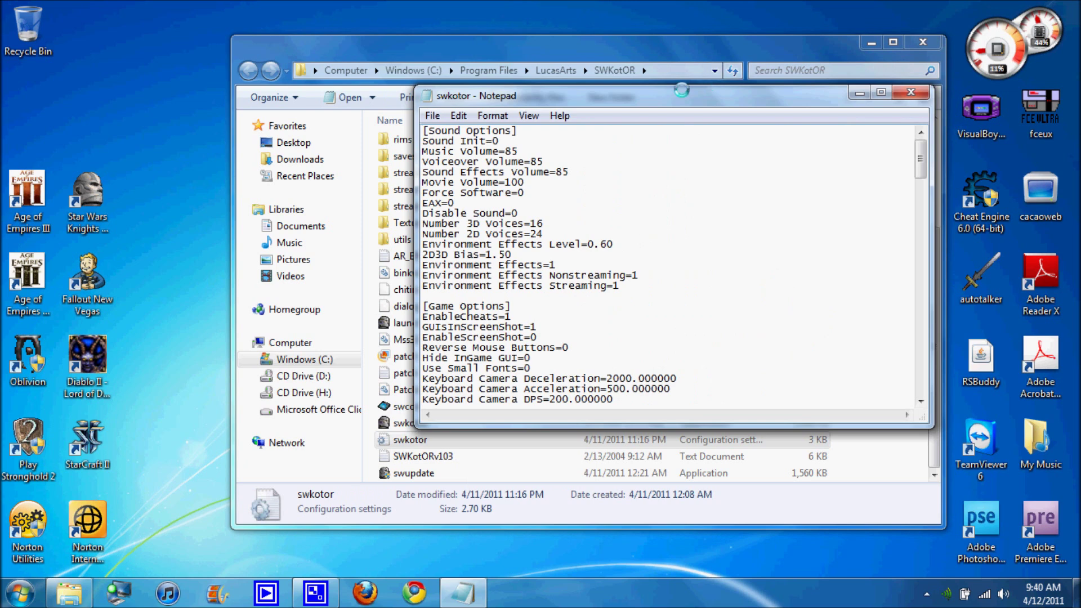
pyautogui.moveTo(682, 90); pyautogui.dragTo(619, 83)
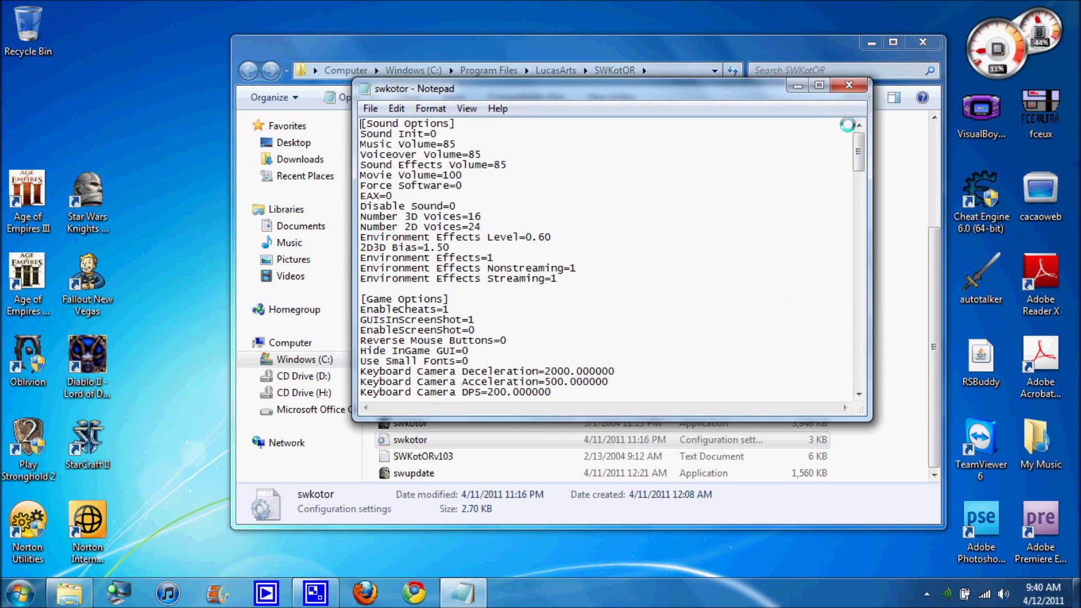
pyautogui.moveTo(853, 140); pyautogui.dragTo(858, 263)
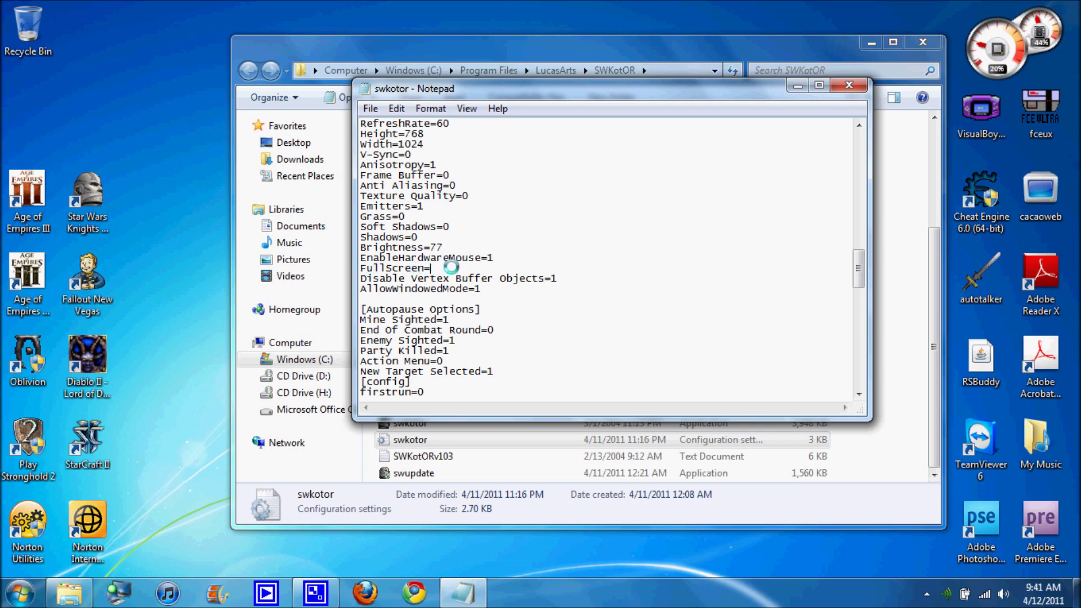
# Enter 0 for FullScreen, check the AllowWindowedMode=1 and Disable Vertex Buffer Objects=1 lines, then close
pyautogui.write('1')
pyautogui.write('0')
pyautogui.click(487, 289)
pyautogui.click(558, 279)
pyautogui.click(847, 84)
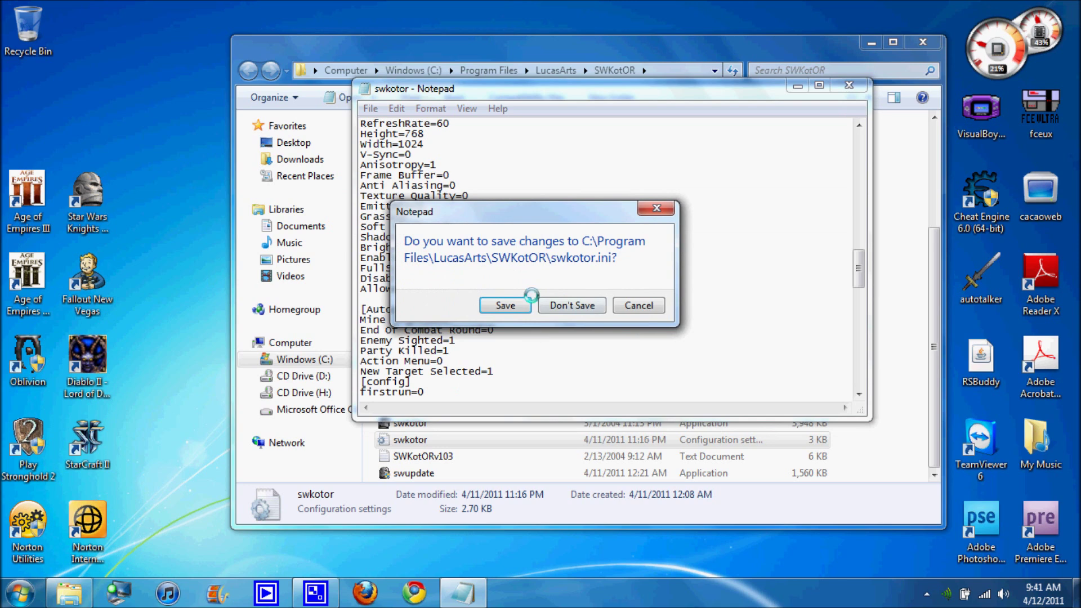
# Close Notepad without saving swkotor.ini and select the Knights of the Old Republic shortcut
pyautogui.click(629, 301)
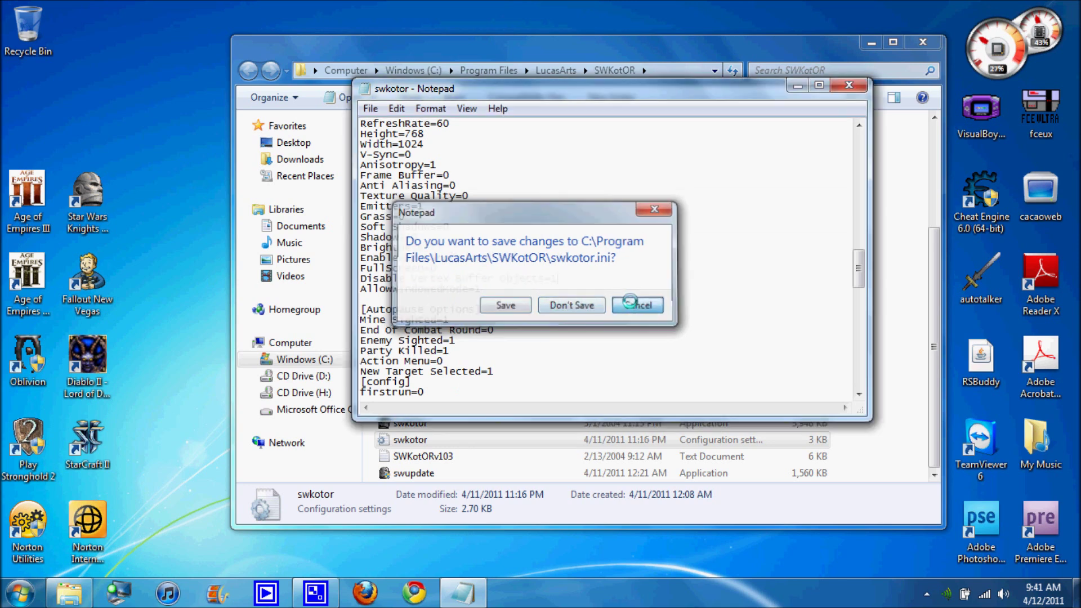
pyautogui.click(849, 85)
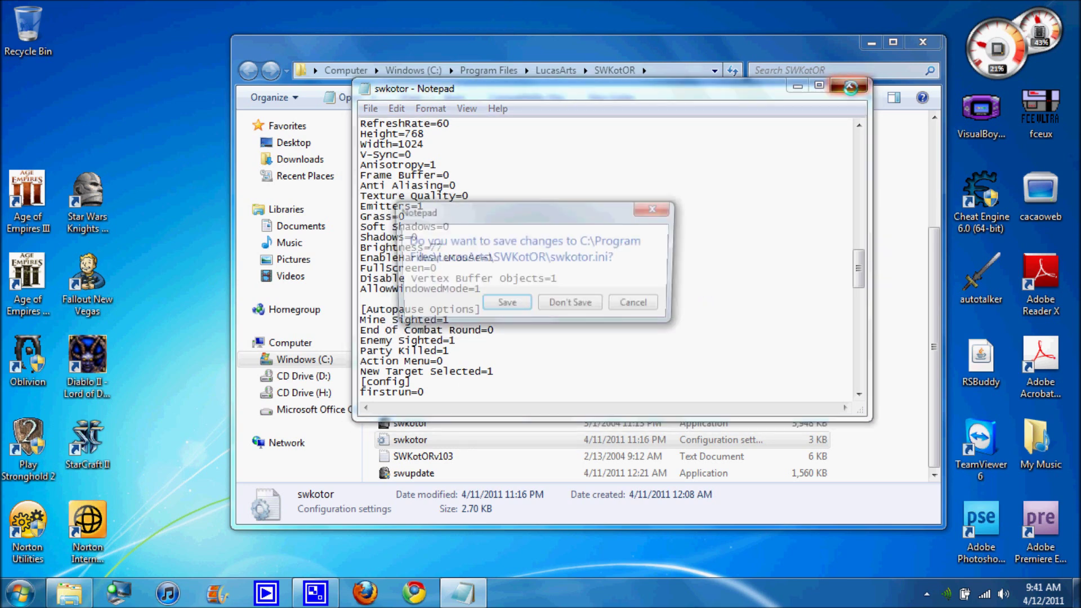
pyautogui.click(570, 304)
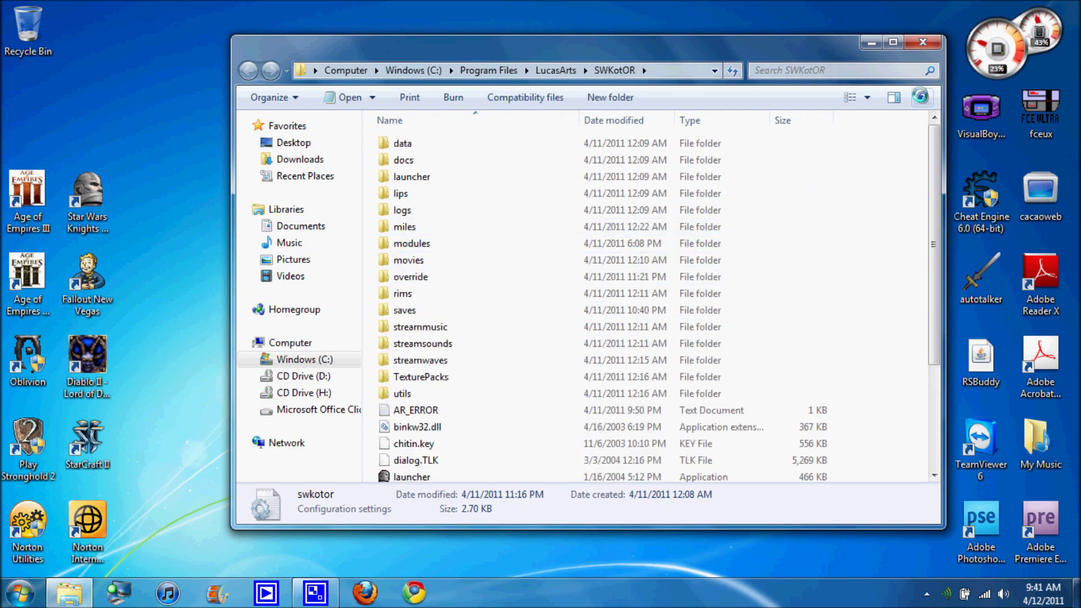
pyautogui.click(923, 42)
# Launch KOTOR with administrator approval and open the Configure utility's resolution list
pyautogui.doubleClick(87, 191)
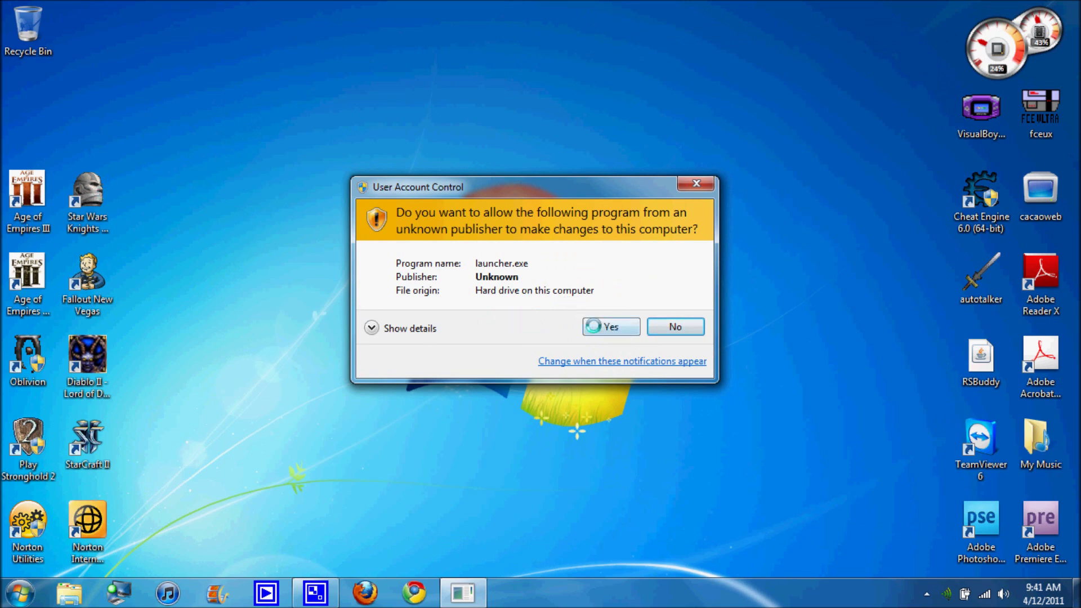
pyautogui.click(596, 326)
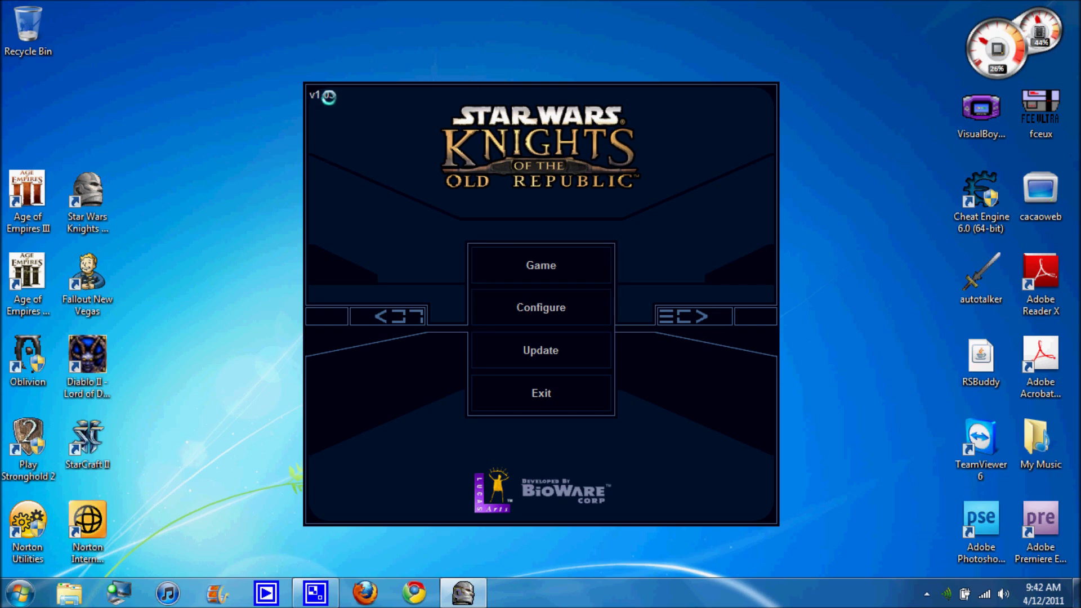
pyautogui.click(544, 308)
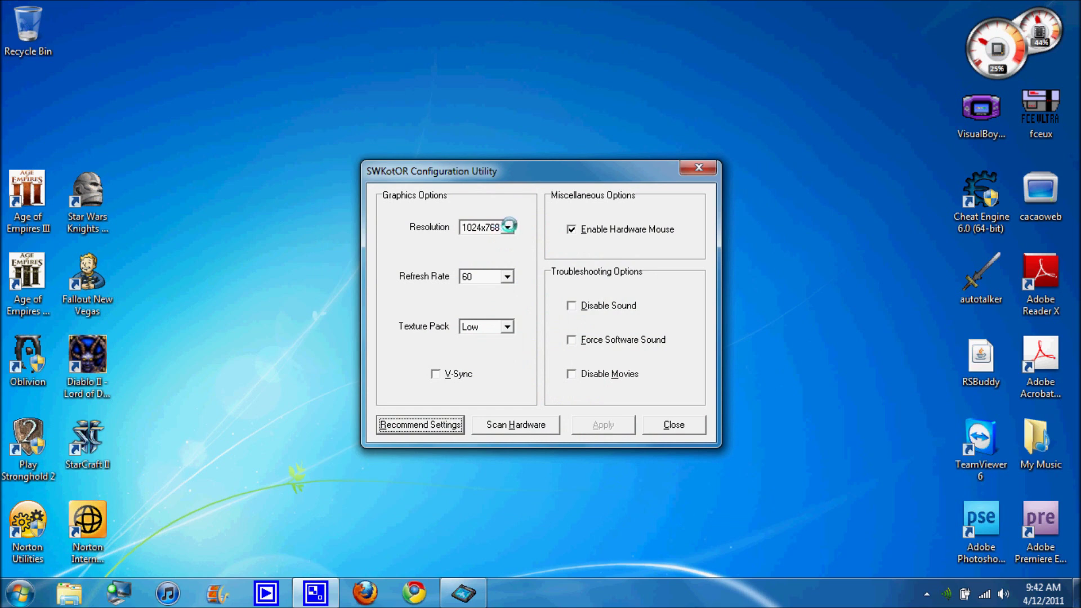
pyautogui.click(508, 226)
# Choose 800x600 resolution, then close the configuration utility and start the game
pyautogui.click(480, 237)
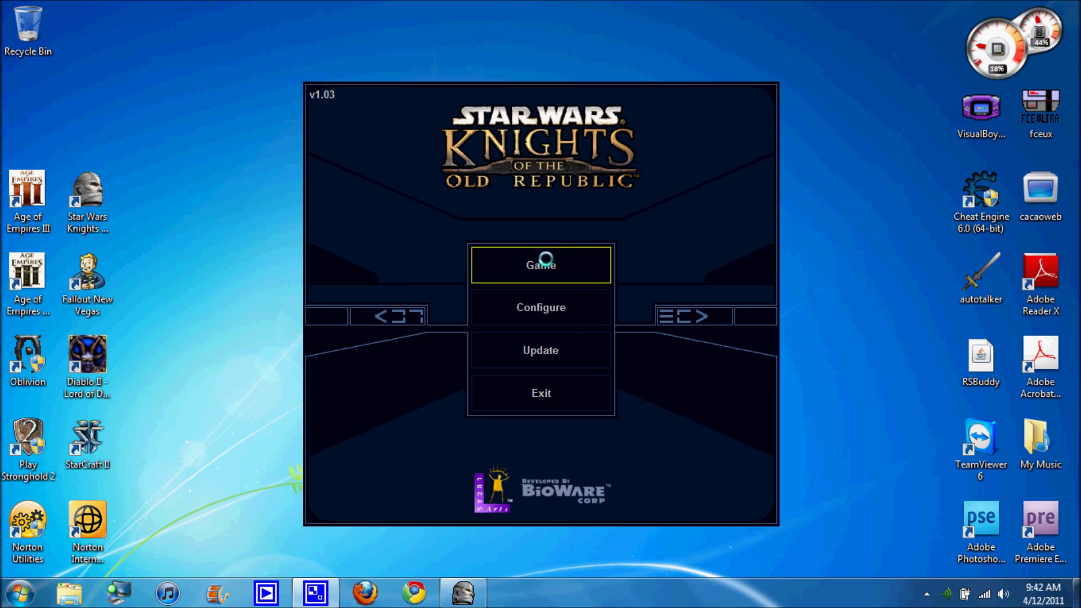
pyautogui.click(545, 260)
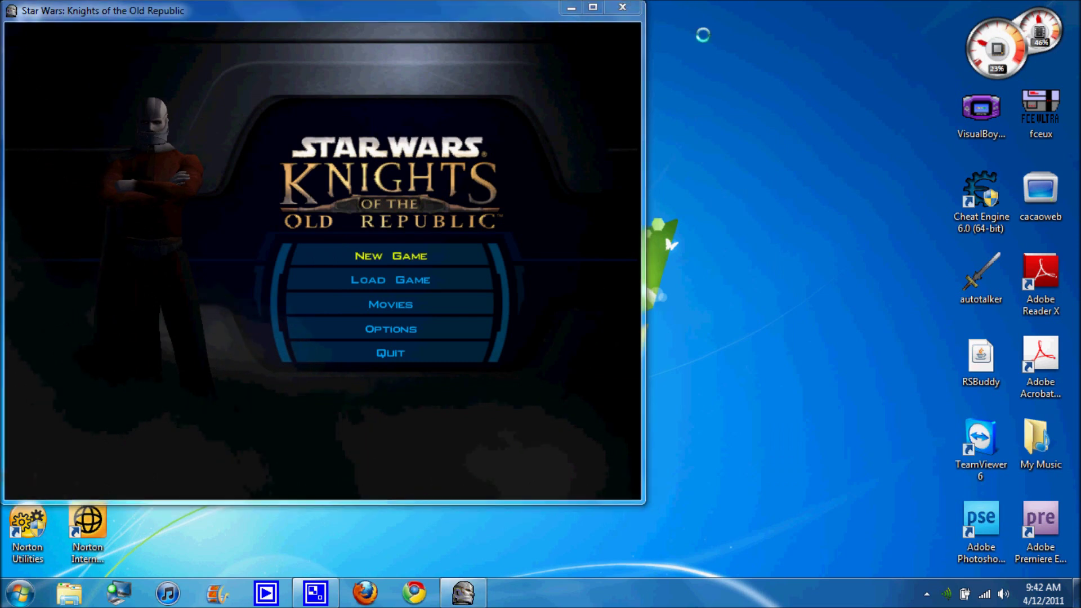
# Centre the game window on screen and open the game's options
pyautogui.moveTo(509, 12); pyautogui.dragTo(723, 72)
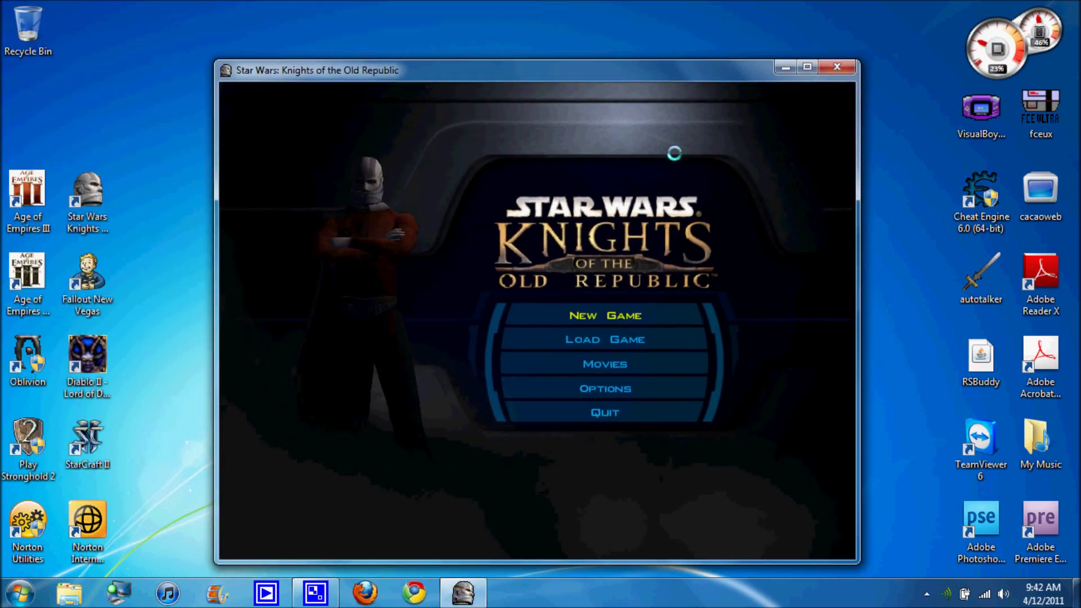
pyautogui.click(598, 389)
# View the Graphics screen resolution list without changing it, back out, and quit the game
pyautogui.click(463, 344)
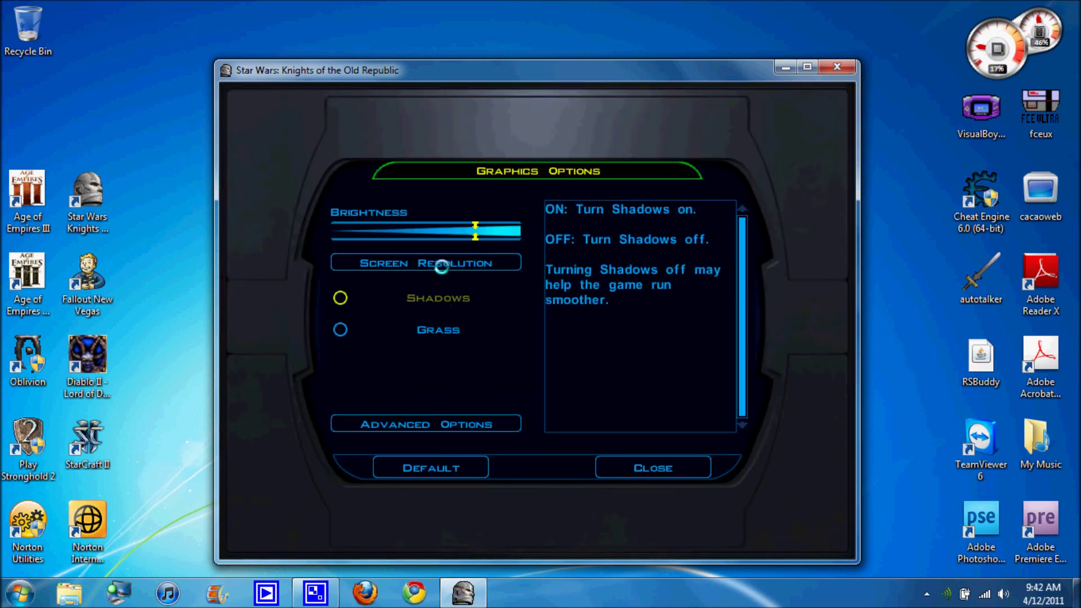
pyautogui.click(450, 262)
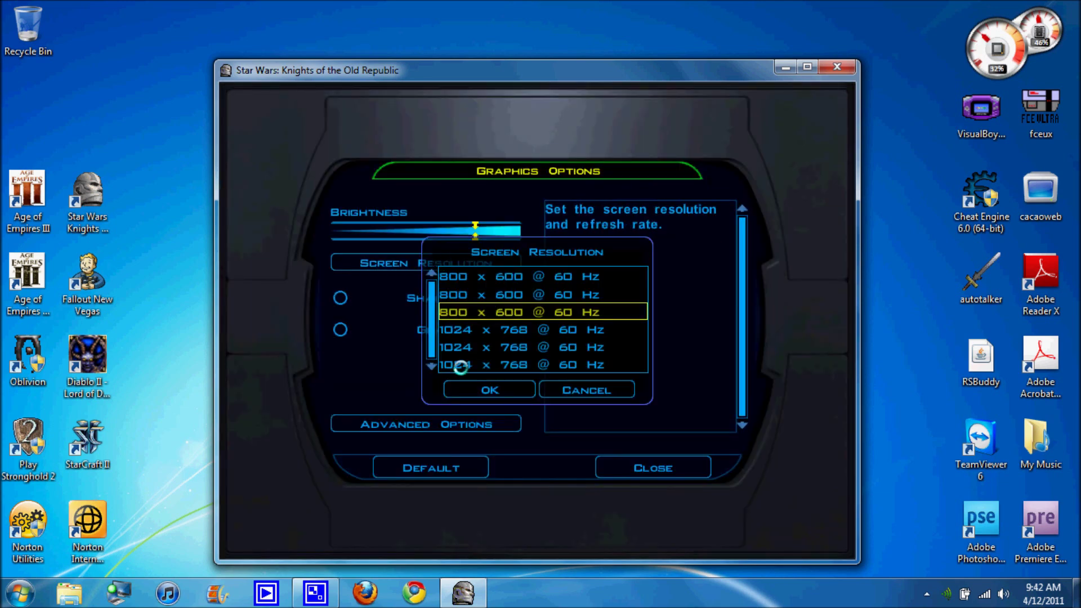
pyautogui.click(611, 392)
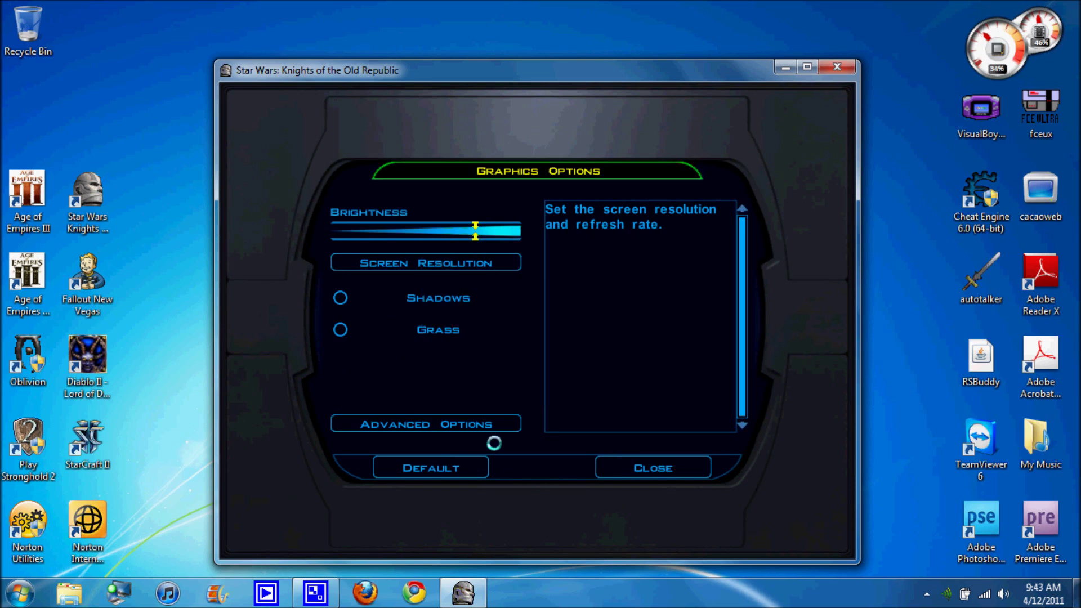
pyautogui.click(656, 474)
pyautogui.click(535, 469)
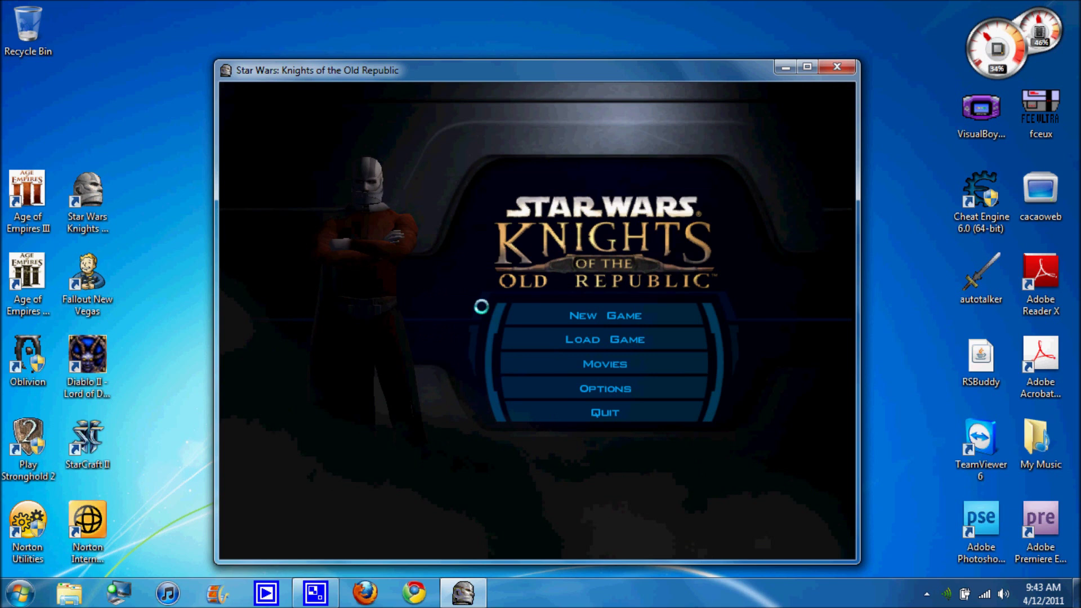
pyautogui.click(604, 411)
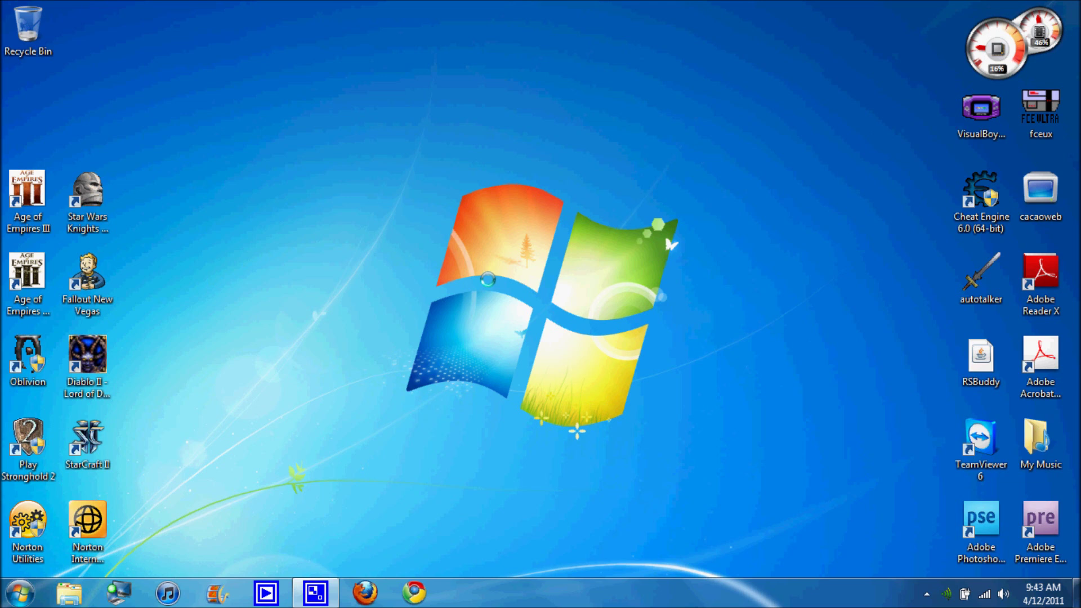